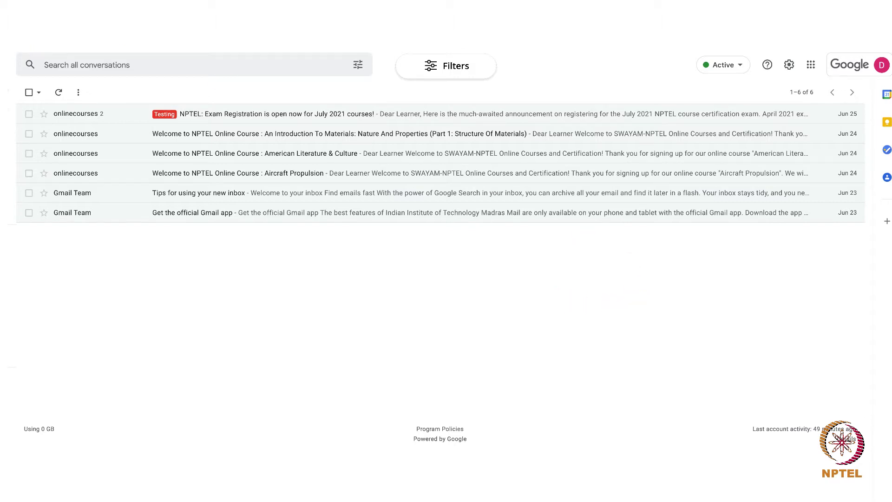
# - Open advanced search to match the words 'Welcome to NPTEL Online Course'
pyautogui.click(241, 67)
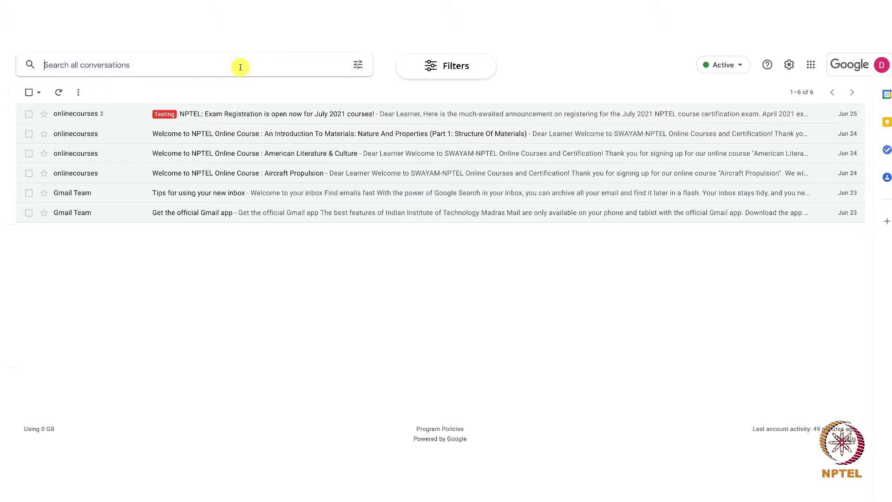
pyautogui.click(131, 150)
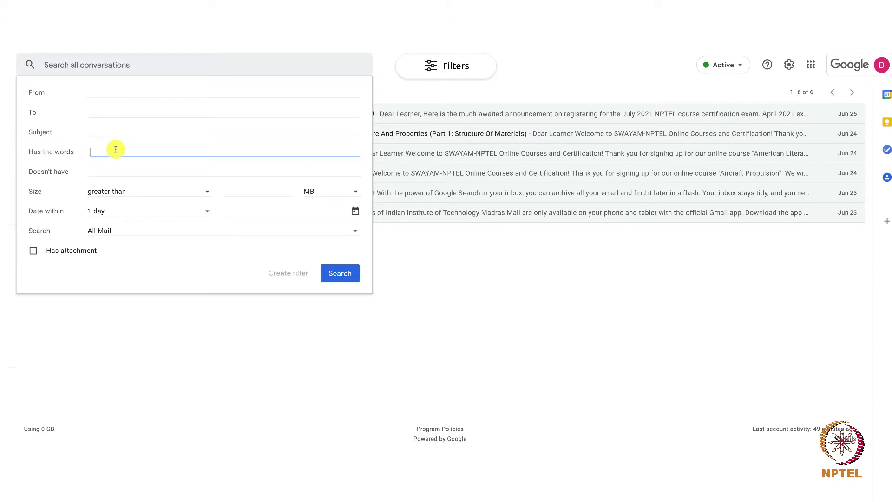
pyautogui.write('Welcome to NPTEL Online Course')
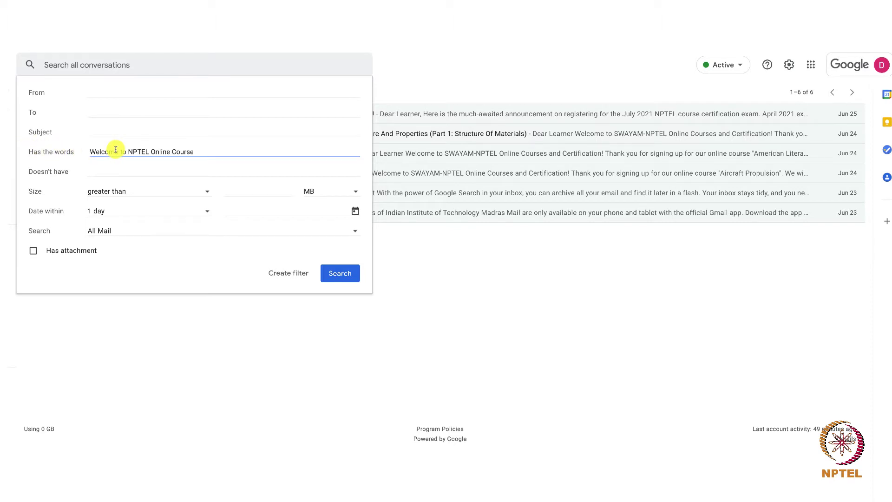
# - Create a filter for 'Welcome to NPTEL Online Course' that marks messages read and stars them
pyautogui.click(292, 274)
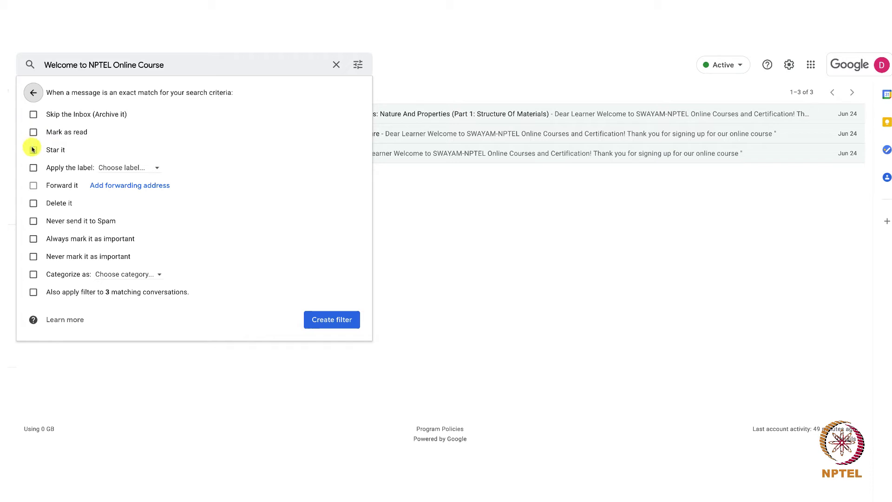
pyautogui.click(33, 132)
pyautogui.click(34, 150)
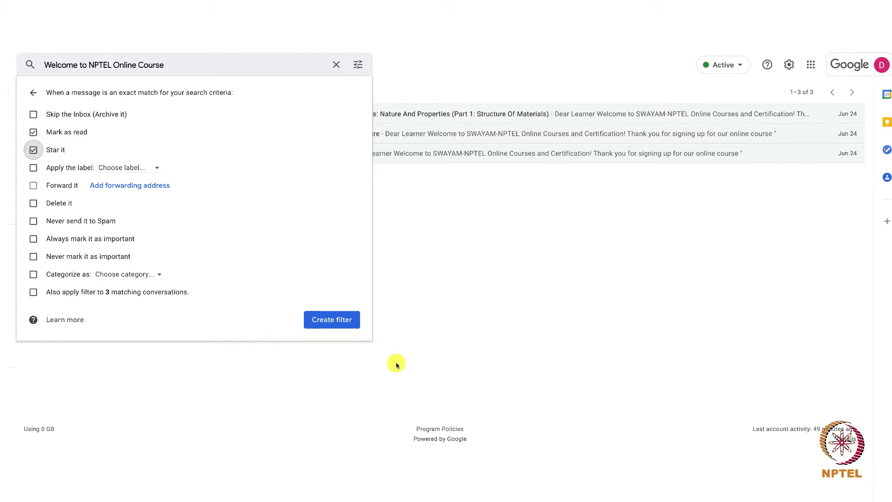
pyautogui.click(342, 321)
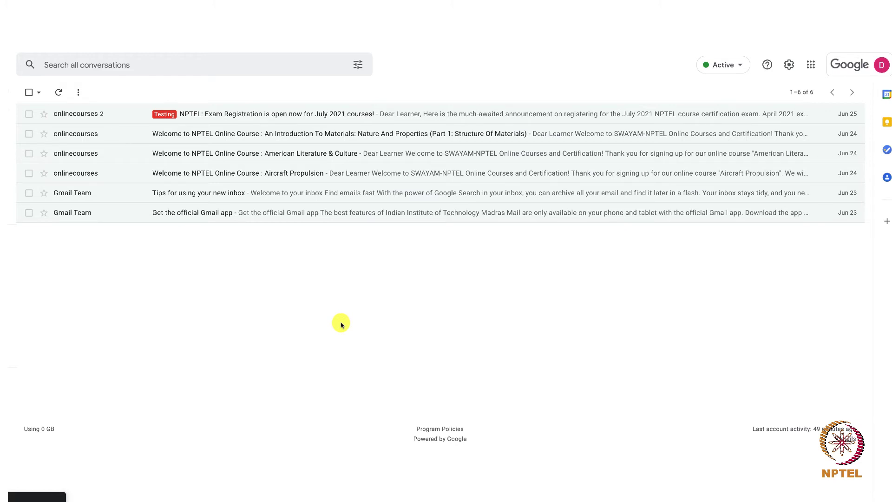
# - Open advanced search and paste the sender's address into From
pyautogui.click(493, 68)
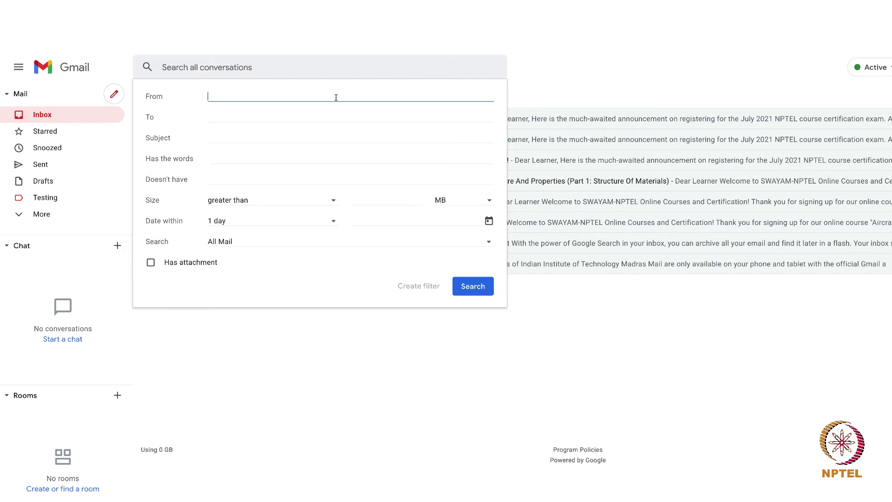
pyautogui.hotkey('ctrl', 'v')
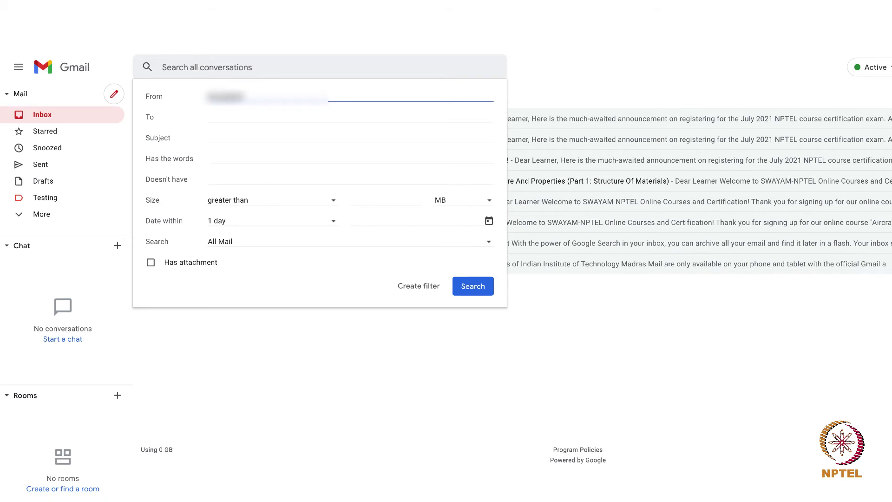
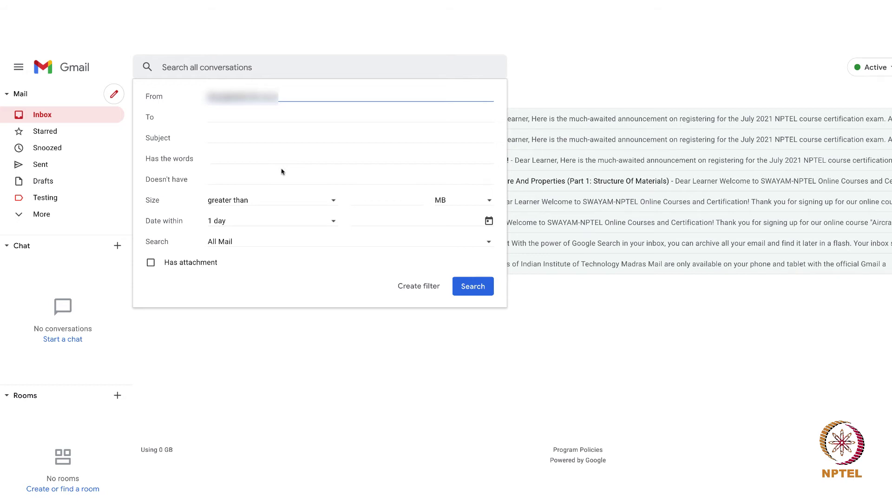
# - Create a sender filter that skips the inbox and applies the Testing label
pyautogui.click(410, 285)
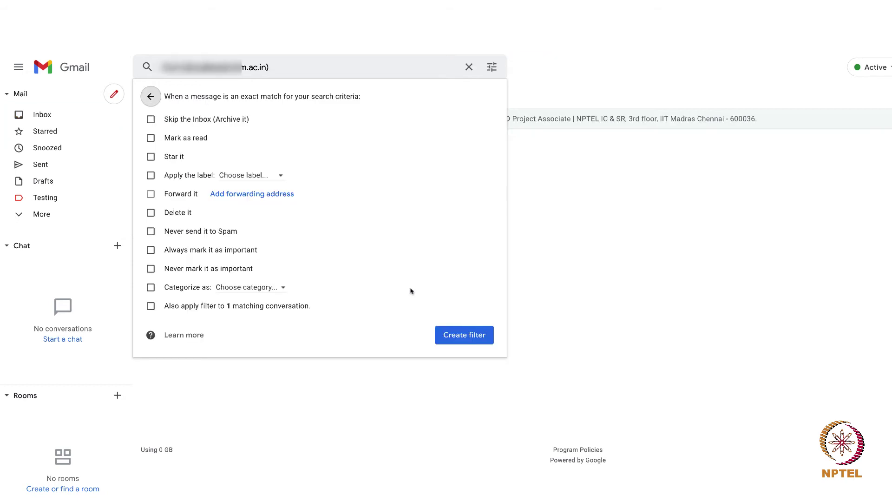
pyautogui.click(152, 120)
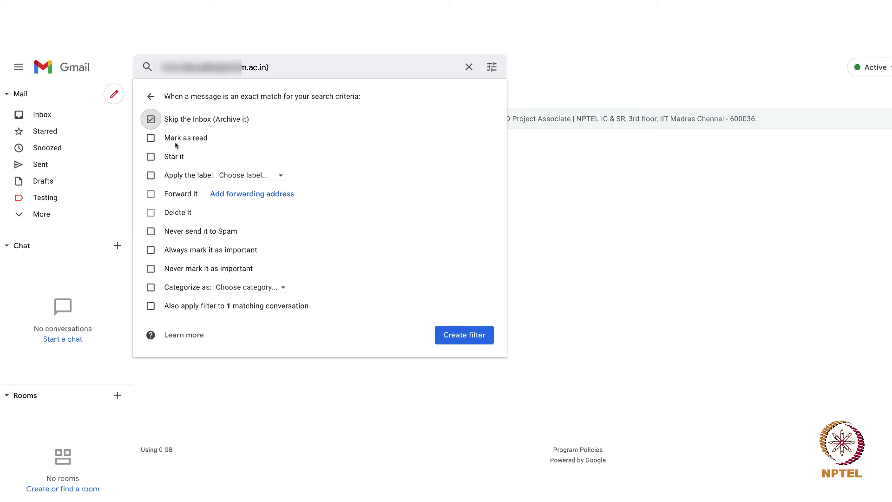
pyautogui.click(258, 177)
pyautogui.click(269, 220)
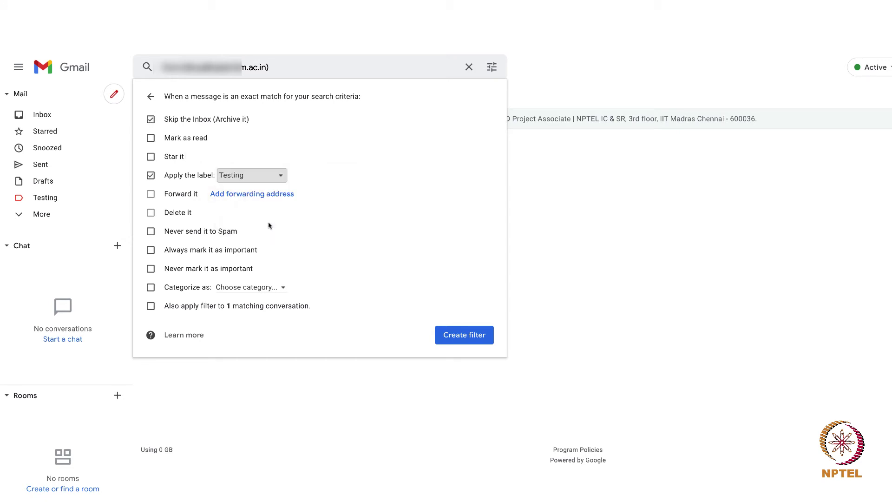
pyautogui.click(476, 340)
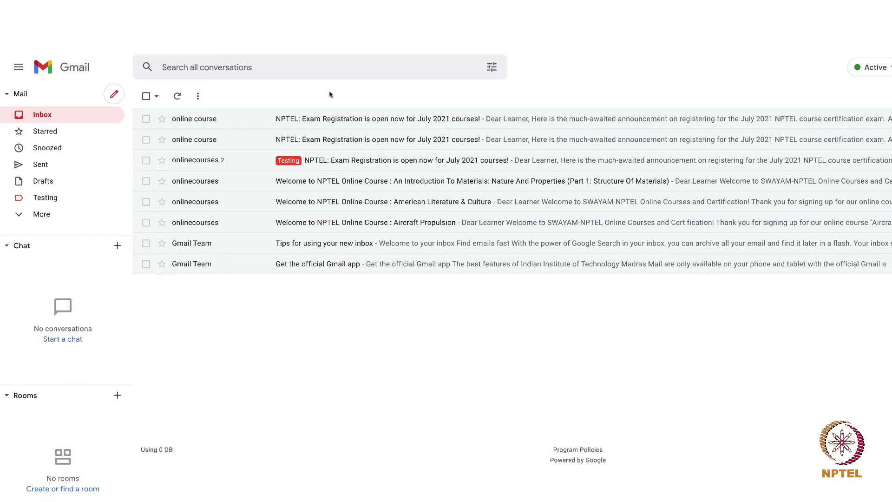
# - Open the Testing label to view its four filed conversations
pyautogui.click(66, 201)
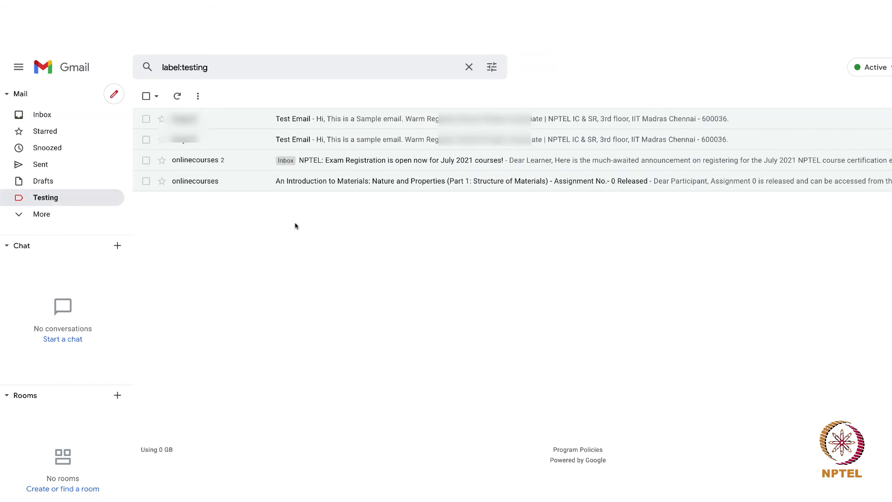